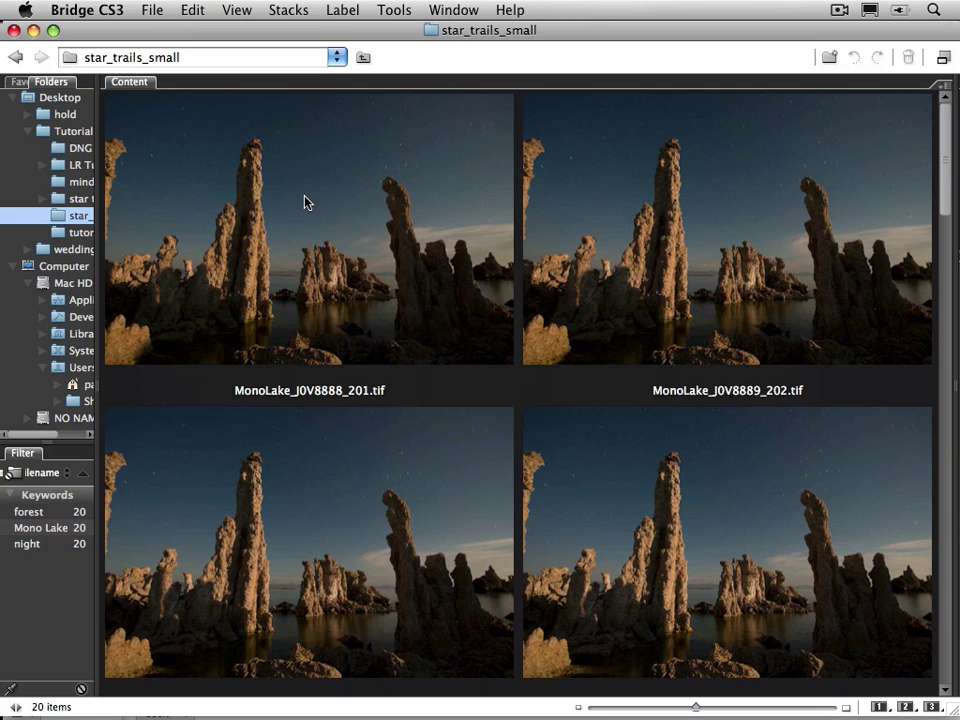
- Shrink the Bridge thumbnails so all Mono Lake frames fit, six per row
{"action": "scroll", "coordinate": [305, 202], "scroll_direction": "down", "scroll_amount": 10}
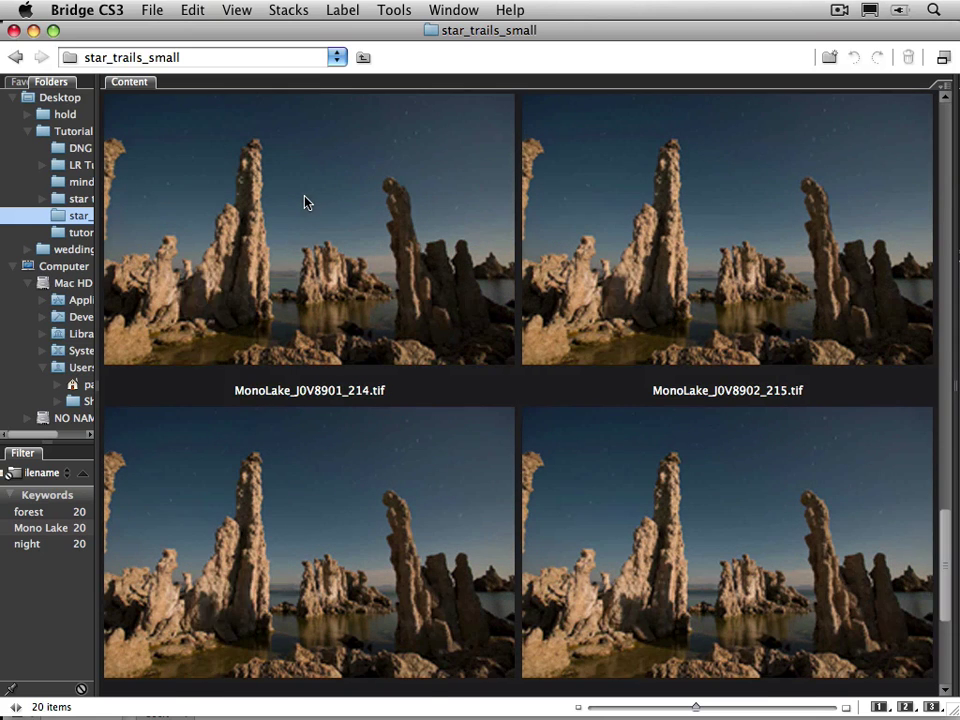
{"action": "scroll", "coordinate": [305, 202], "scroll_direction": "down", "scroll_amount": 3}
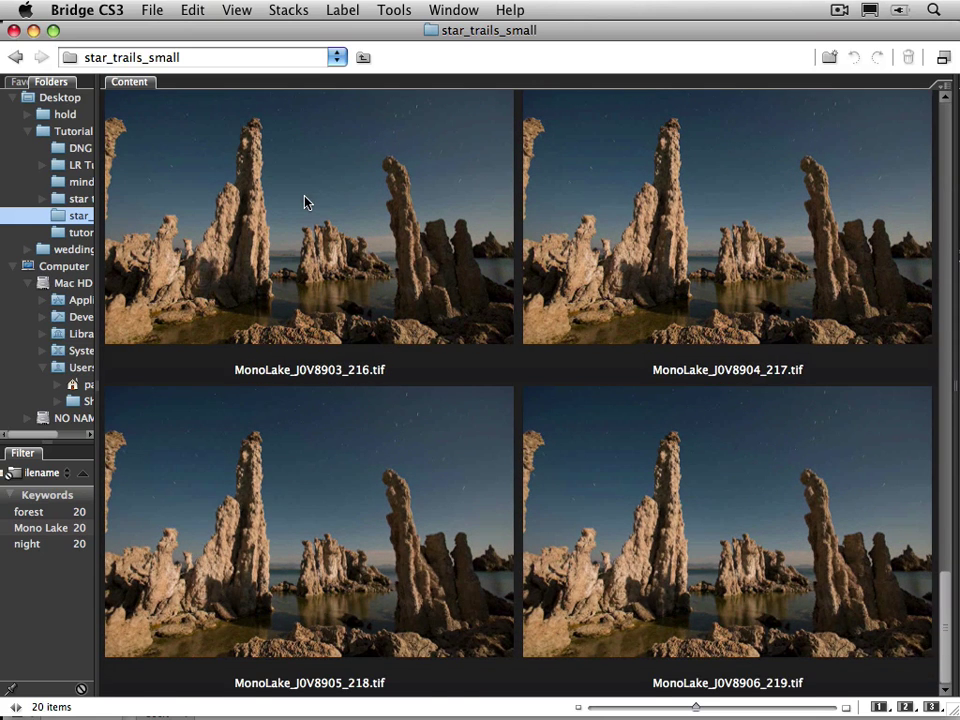
{"action": "scroll", "coordinate": [305, 202], "scroll_direction": "up", "scroll_amount": 12}
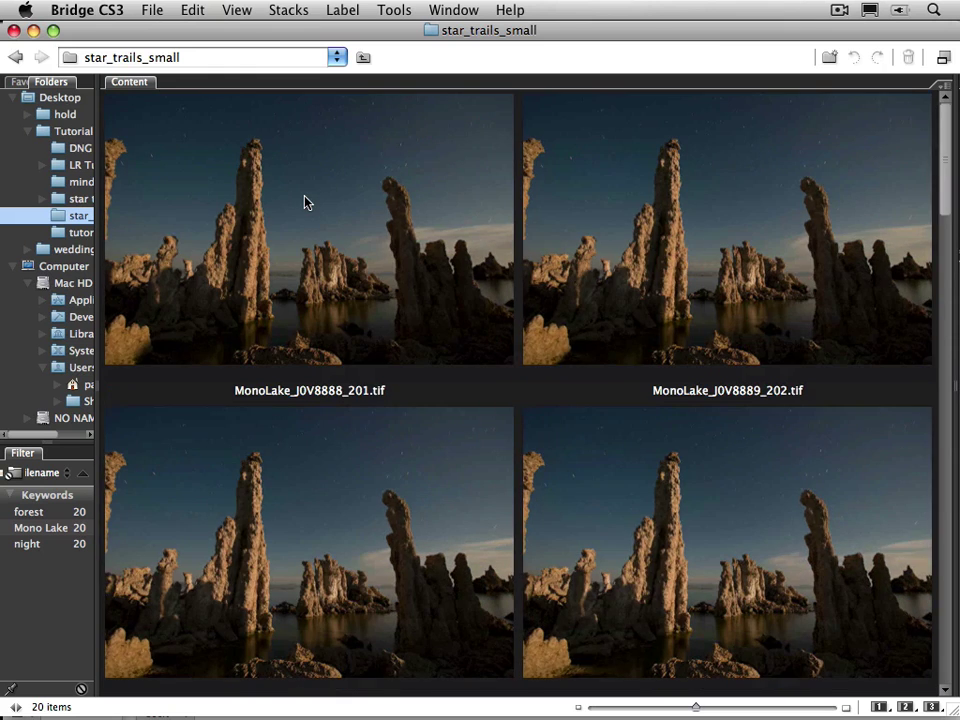
{"action": "scroll", "coordinate": [305, 202], "scroll_direction": "down", "scroll_amount": 12}
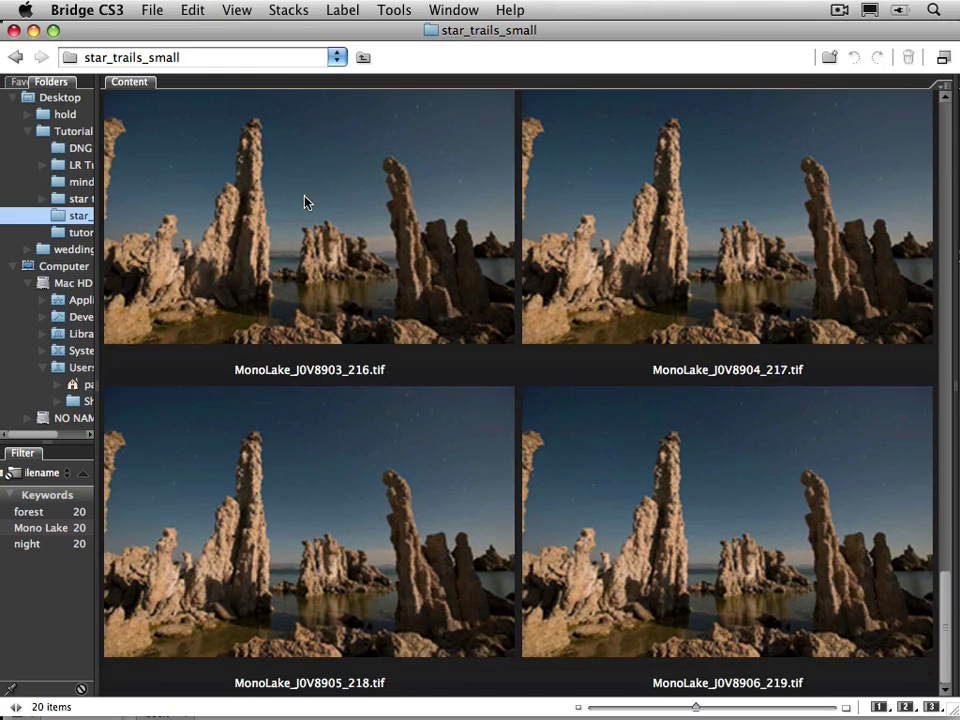
{"action": "scroll", "coordinate": [305, 202], "scroll_direction": "up", "scroll_amount": 12}
{"action": "scroll", "coordinate": [305, 202], "scroll_direction": "down", "scroll_amount": 3}
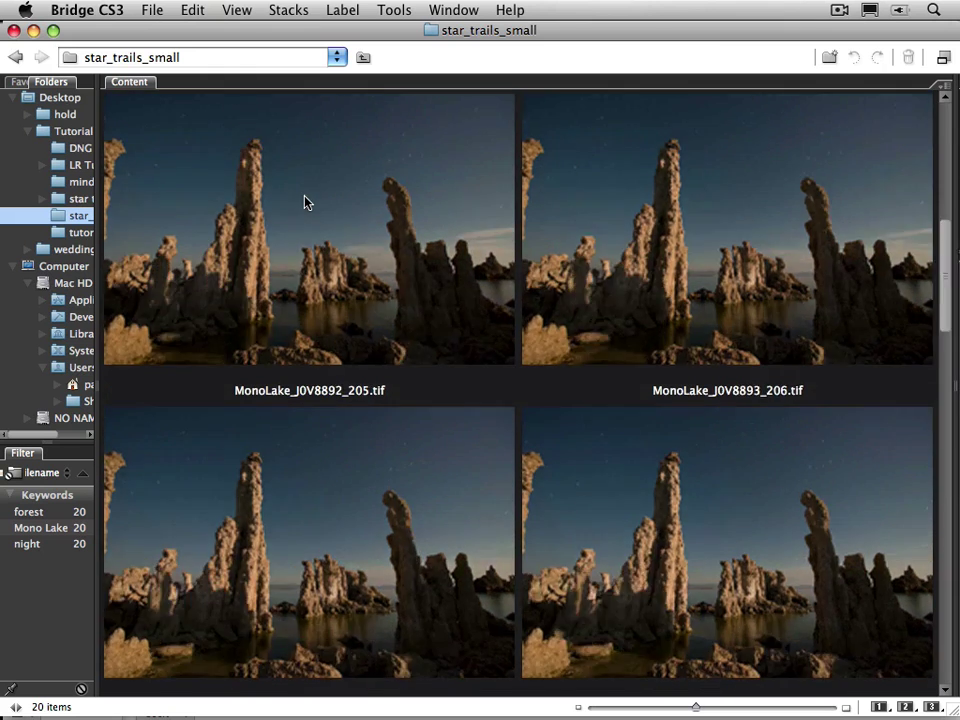
{"action": "scroll", "coordinate": [305, 202], "scroll_direction": "down", "scroll_amount": 10}
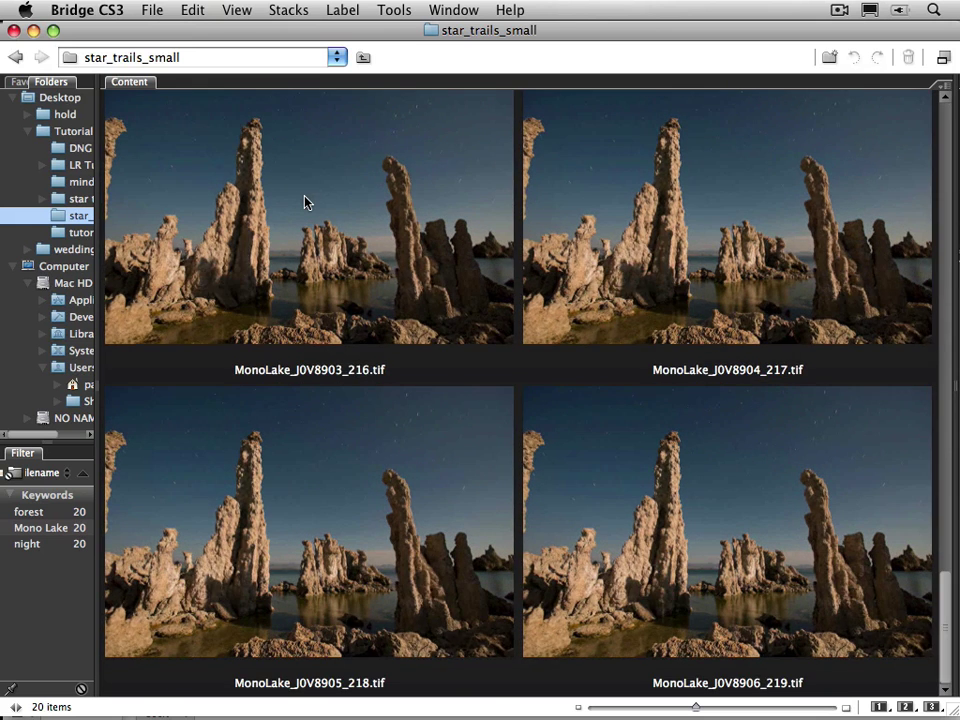
{"action": "scroll", "coordinate": [305, 202], "scroll_direction": "up", "scroll_amount": 10}
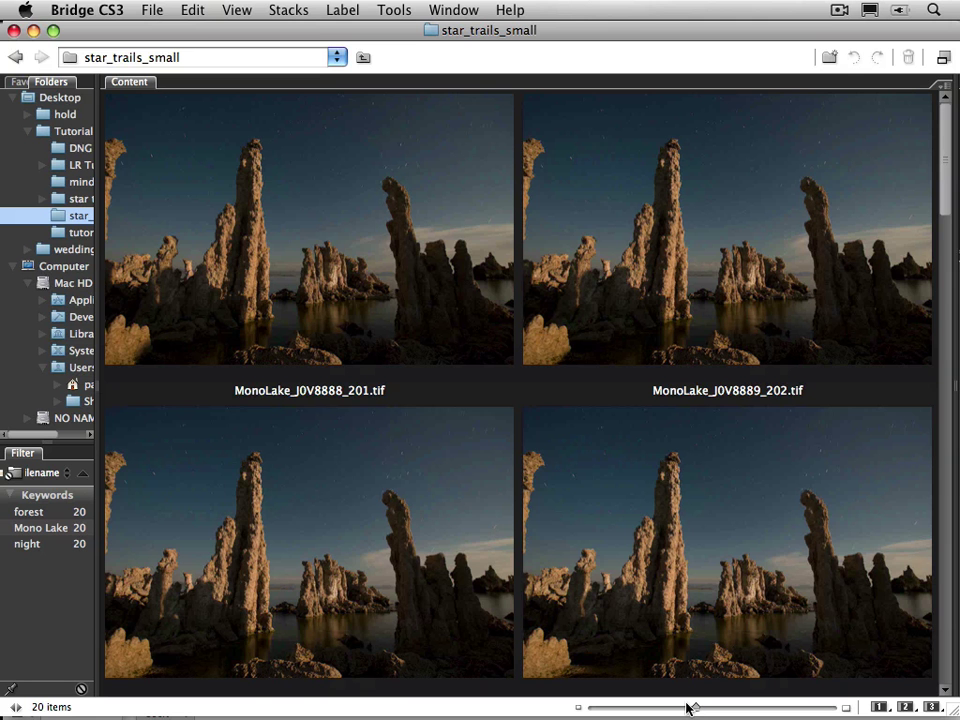
{"action": "left_click_drag", "start_coordinate": [702, 710], "coordinate": [632, 707]}
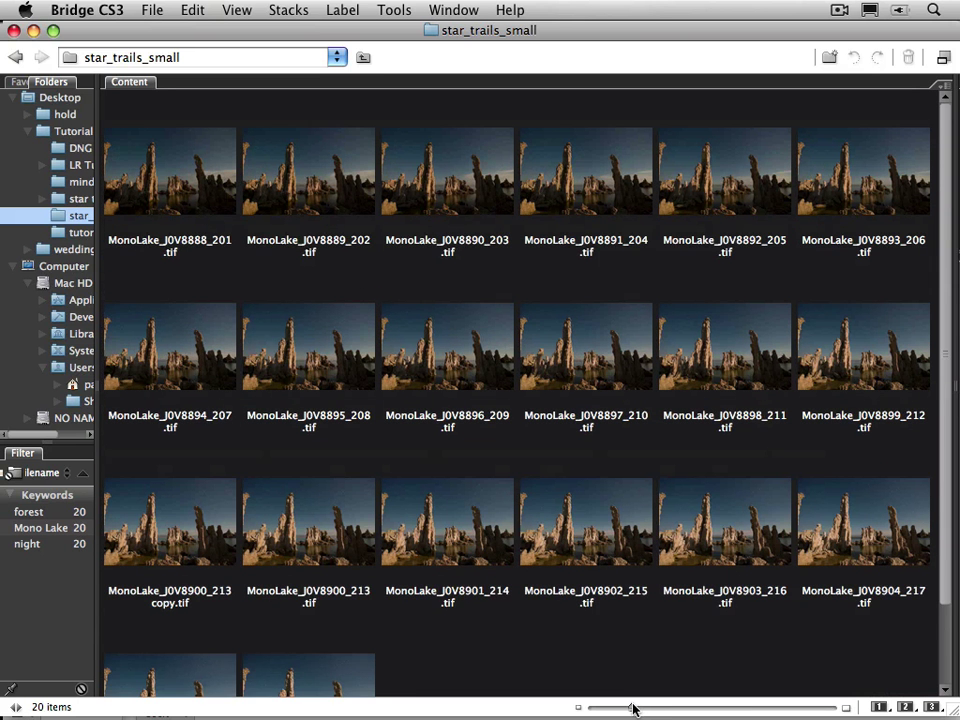
- Preview MonoLake_J0V8900_213.tif and its copy in Camera Raw, cancelling both without changes
{"action": "left_click", "coordinate": [314, 539]}
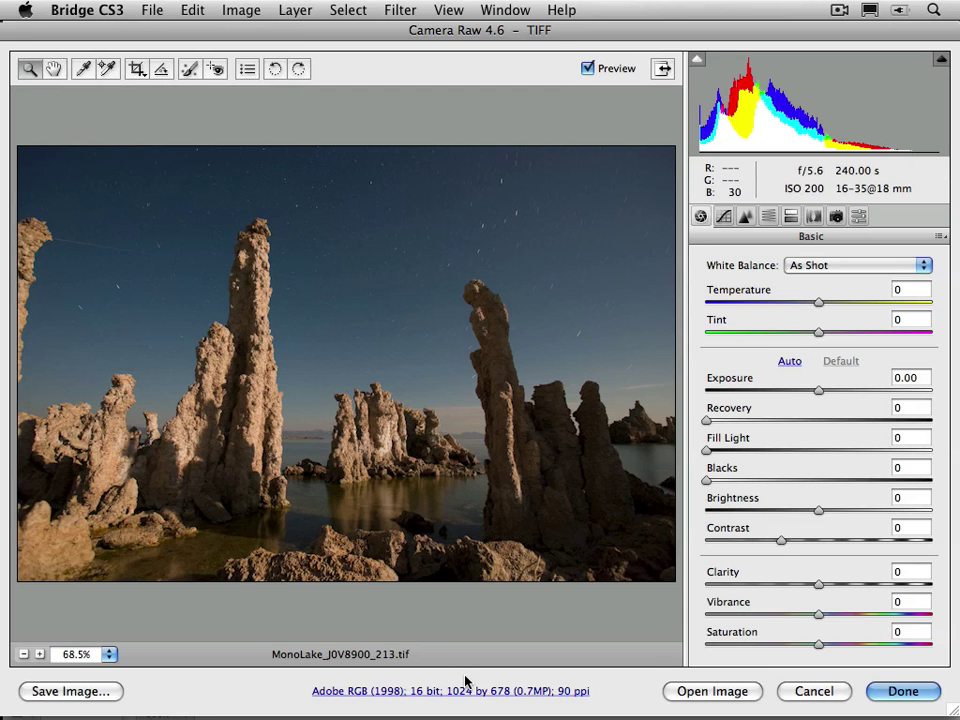
{"action": "left_click", "coordinate": [814, 691]}
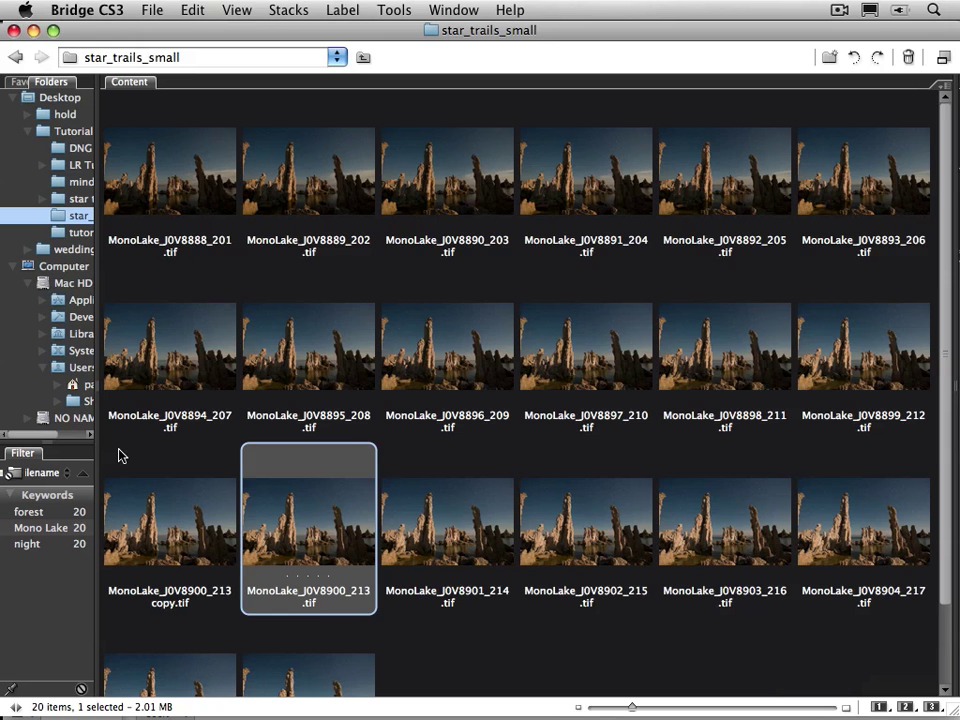
{"action": "left_click", "coordinate": [137, 508]}
{"action": "key", "text": "super+r"}
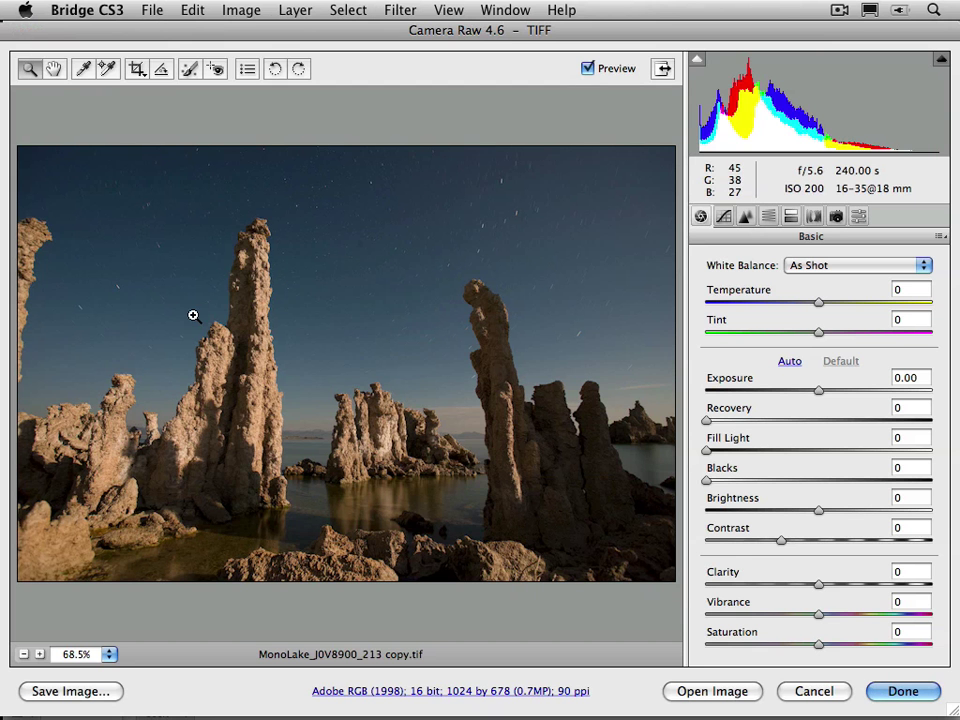
{"action": "left_click", "coordinate": [806, 695]}
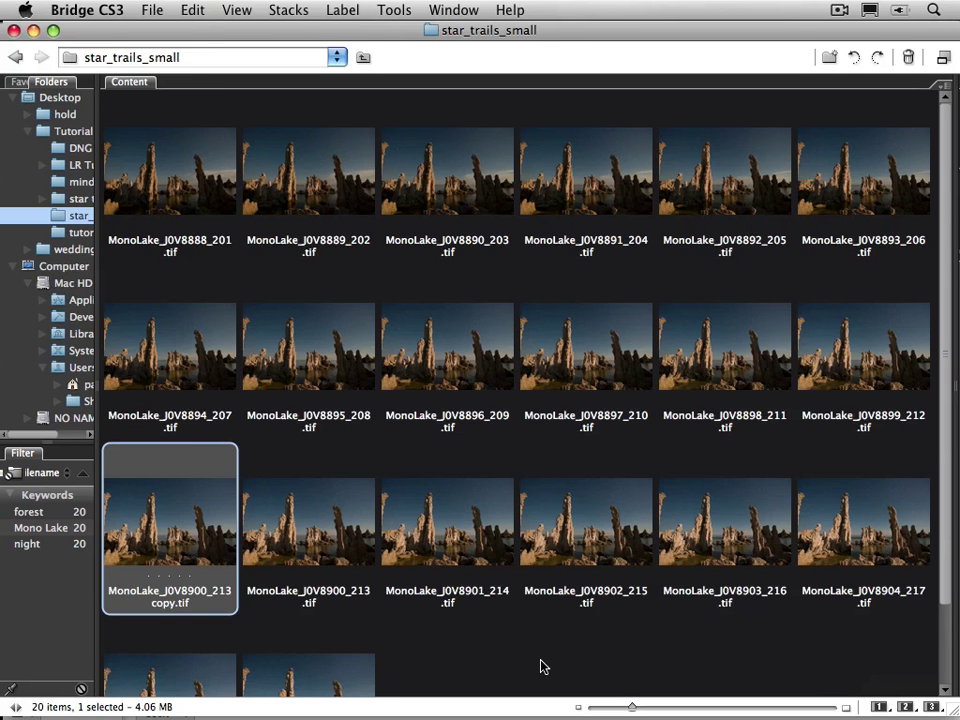
- Select all frames except the original 213 and send them to Dr. Brown's Stack-A-Matic
{"action": "key", "text": "super+a"}
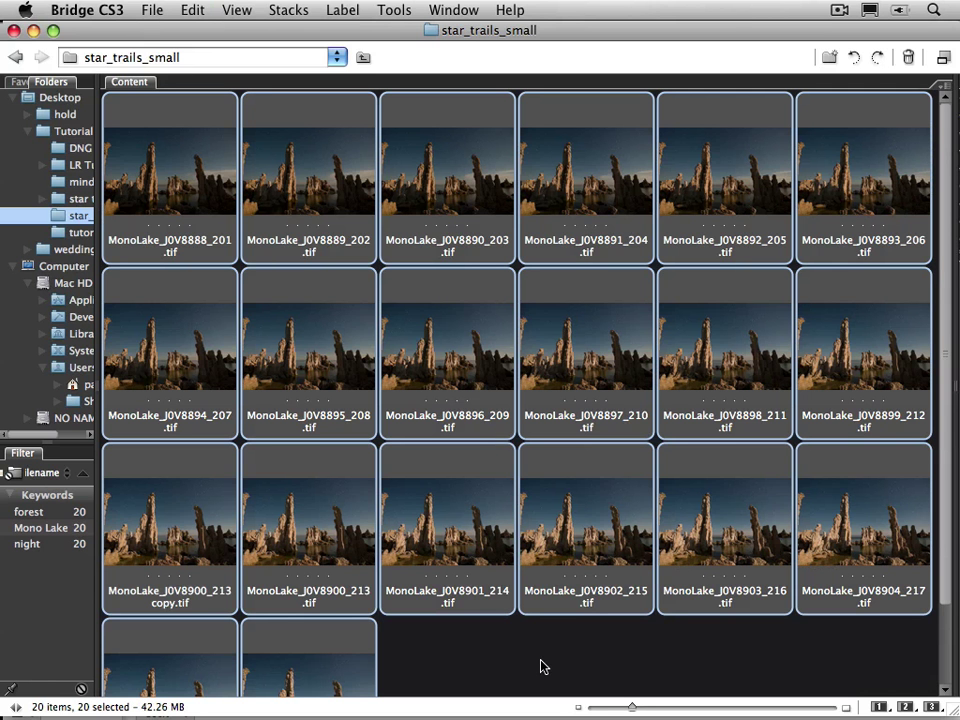
{"action": "left_click", "coordinate": [323, 523], "text": "super"}
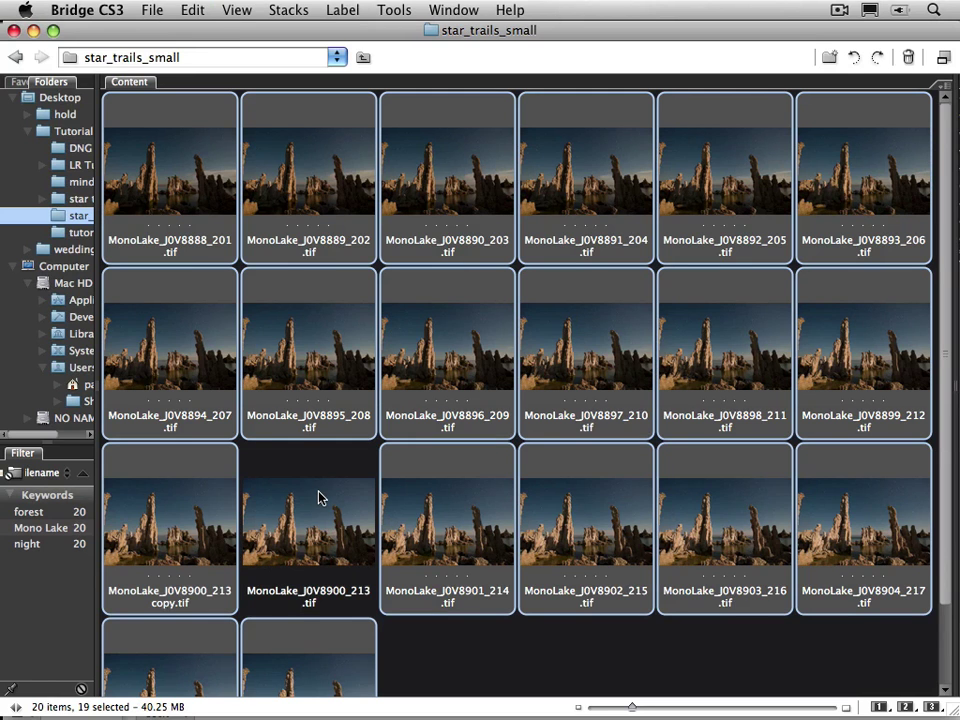
{"action": "left_click", "coordinate": [396, 10]}
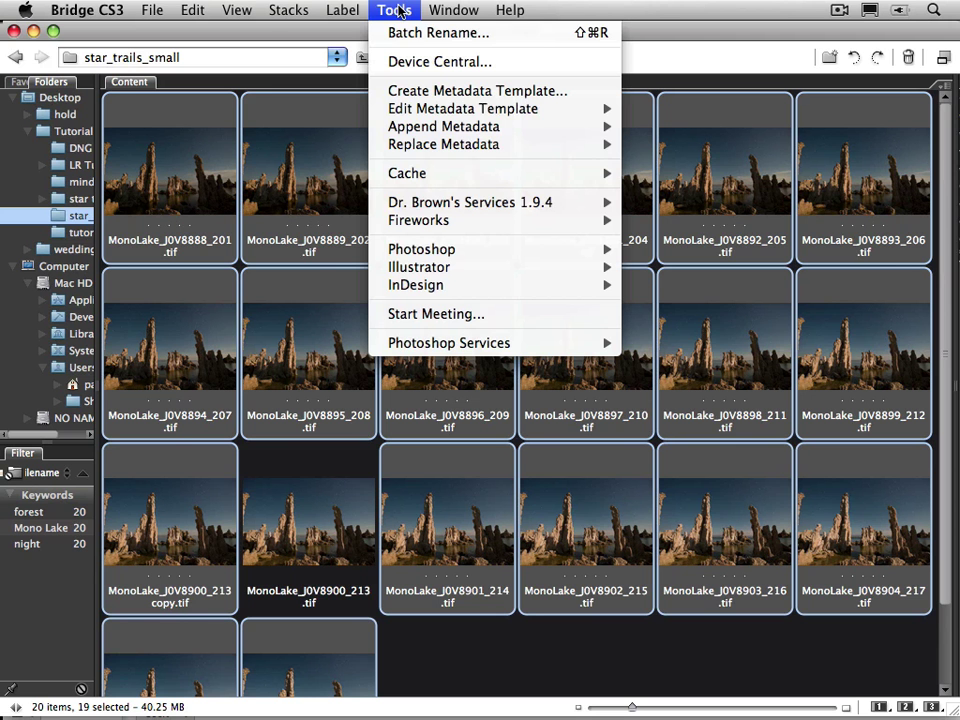
{"action": "mouse_move", "coordinate": [424, 199]}
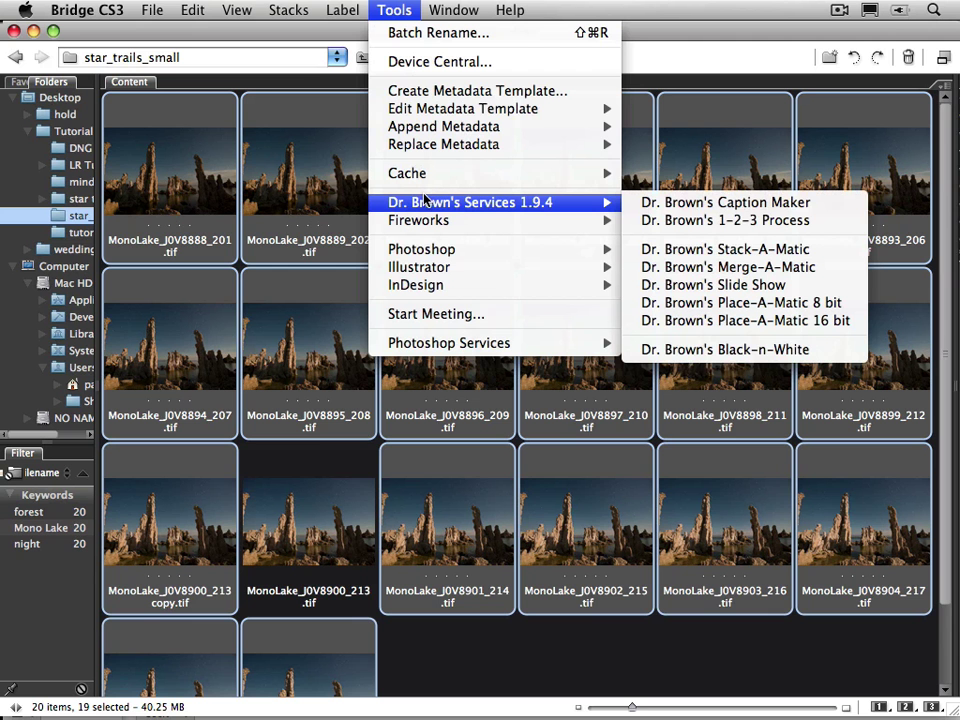
{"action": "left_click", "coordinate": [720, 250]}
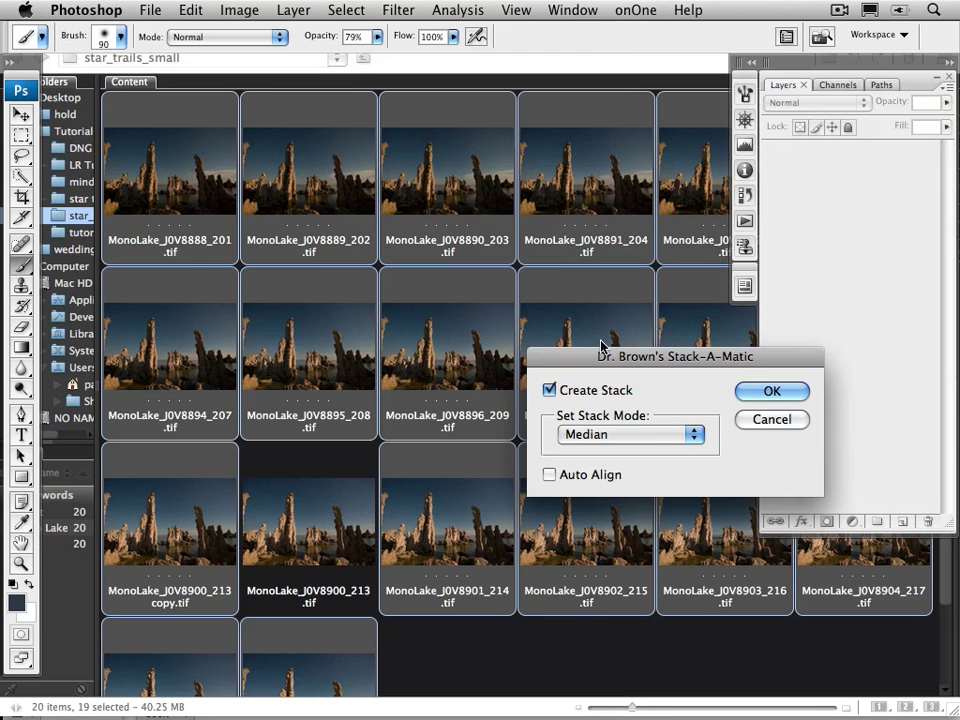
- Run Stack-A-Matic with Median stack mode to build a single Smart Object stack
{"action": "left_click_drag", "start_coordinate": [593, 359], "coordinate": [355, 276]}
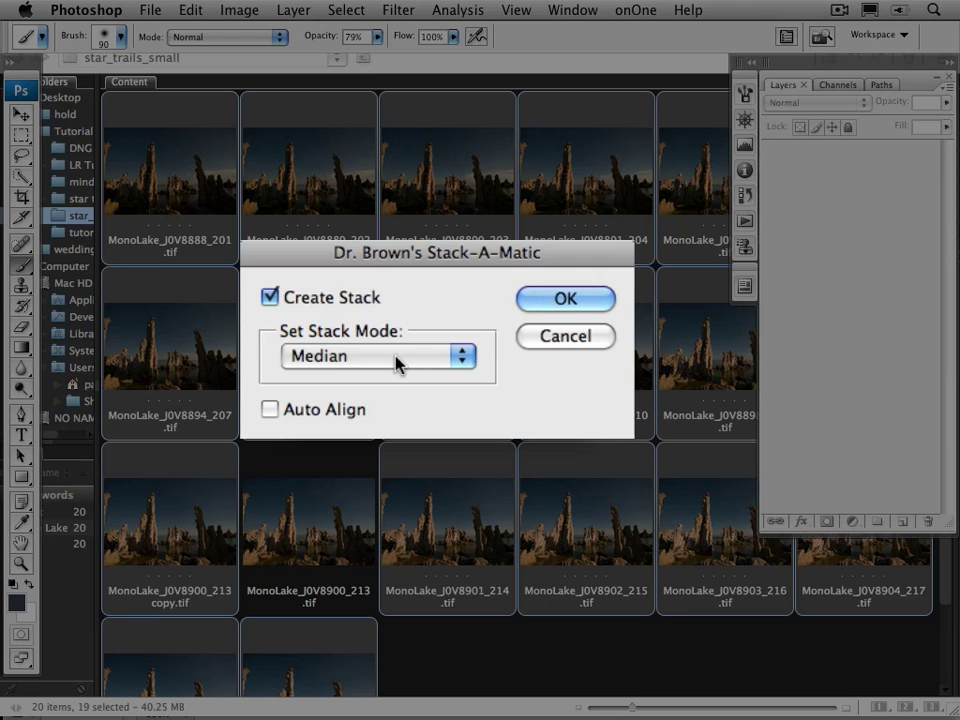
{"action": "left_click", "coordinate": [396, 358]}
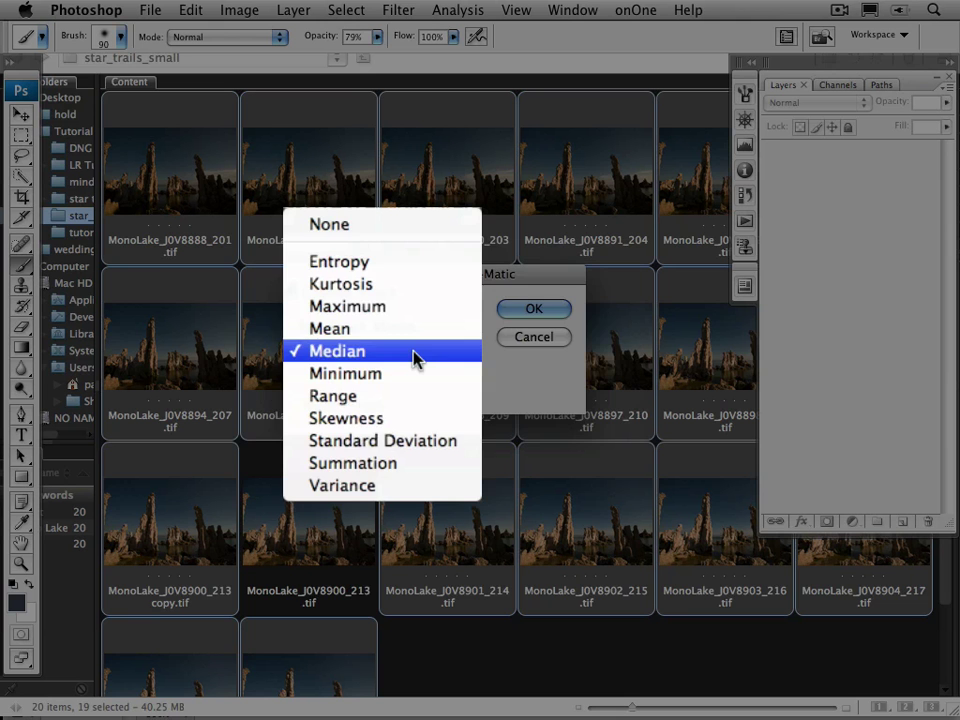
{"action": "left_click", "coordinate": [357, 353]}
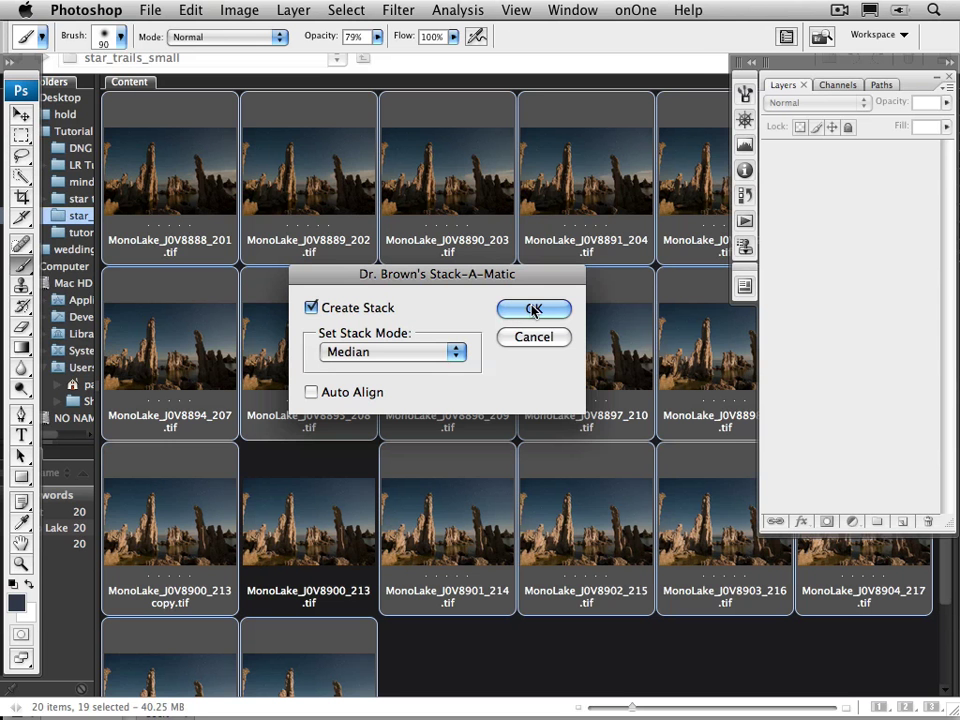
{"action": "left_click", "coordinate": [534, 309]}
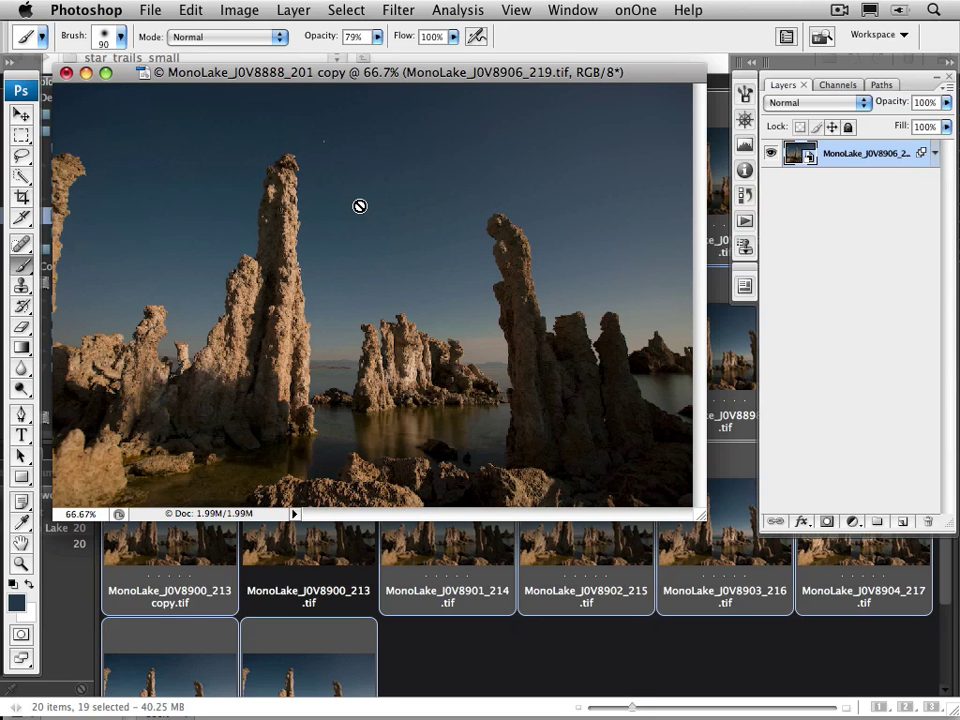
- Change the Smart Object stack mode to Maximum to reveal circular star trails
{"action": "left_click", "coordinate": [295, 11]}
{"action": "mouse_move", "coordinate": [355, 319]}
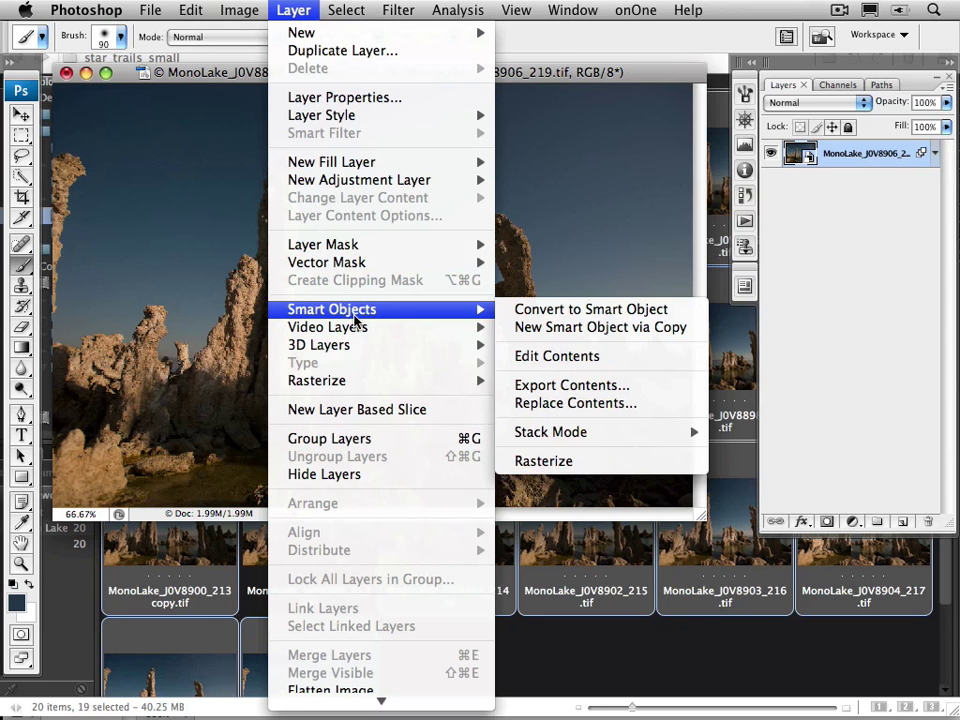
{"action": "mouse_move", "coordinate": [553, 435]}
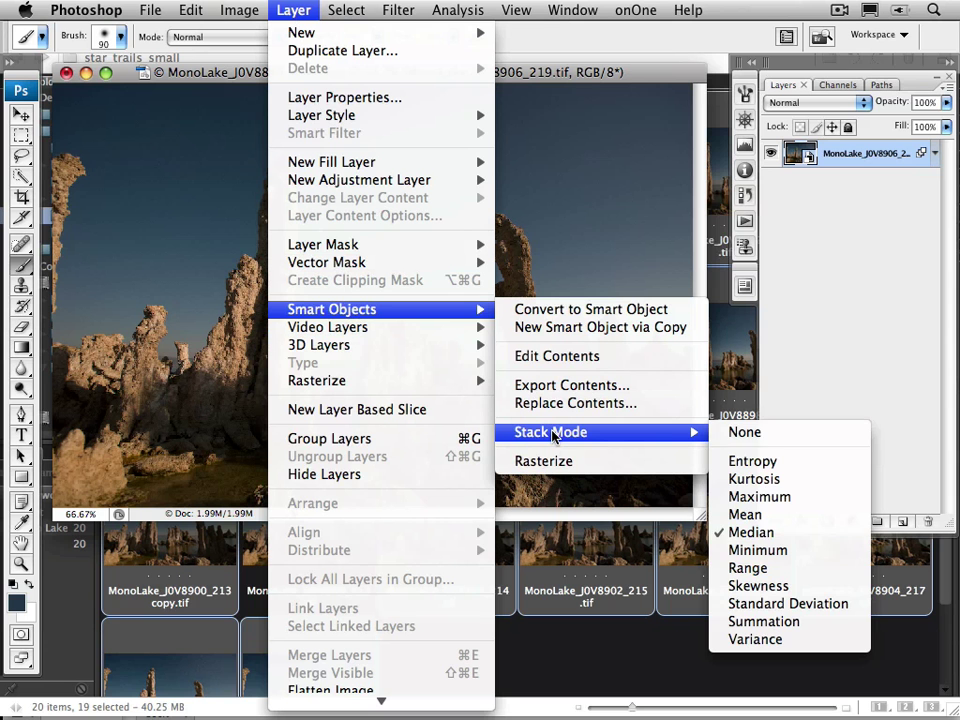
{"action": "left_click", "coordinate": [790, 500]}
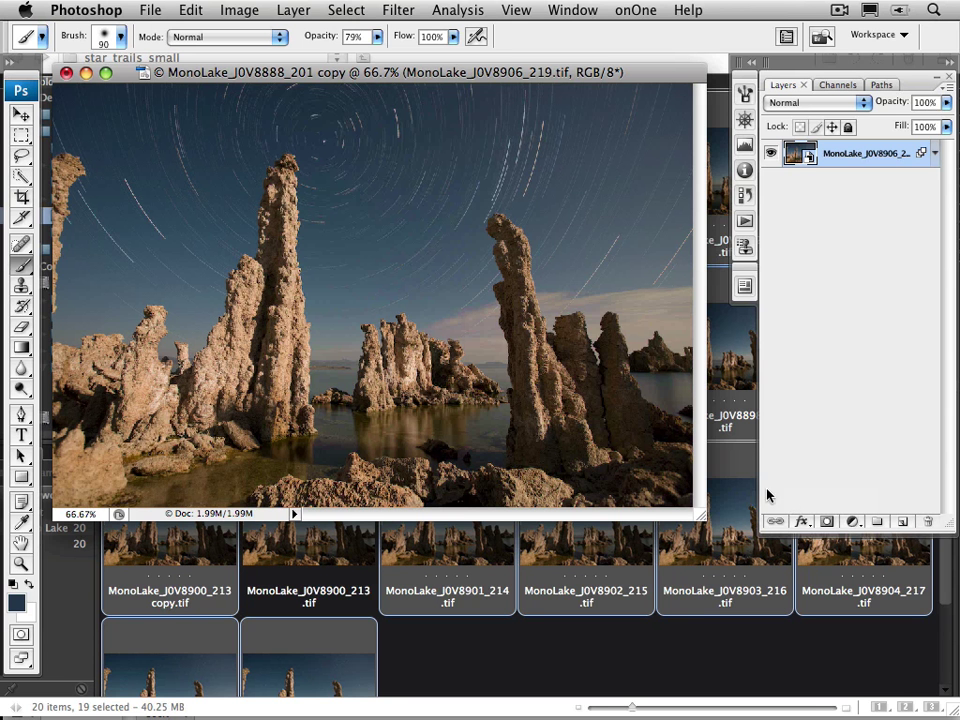
- Crop away the image's left edge, then duplicate the stacked Smart Object layer
{"action": "left_click_drag", "start_coordinate": [714, 543], "coordinate": [721, 545]}
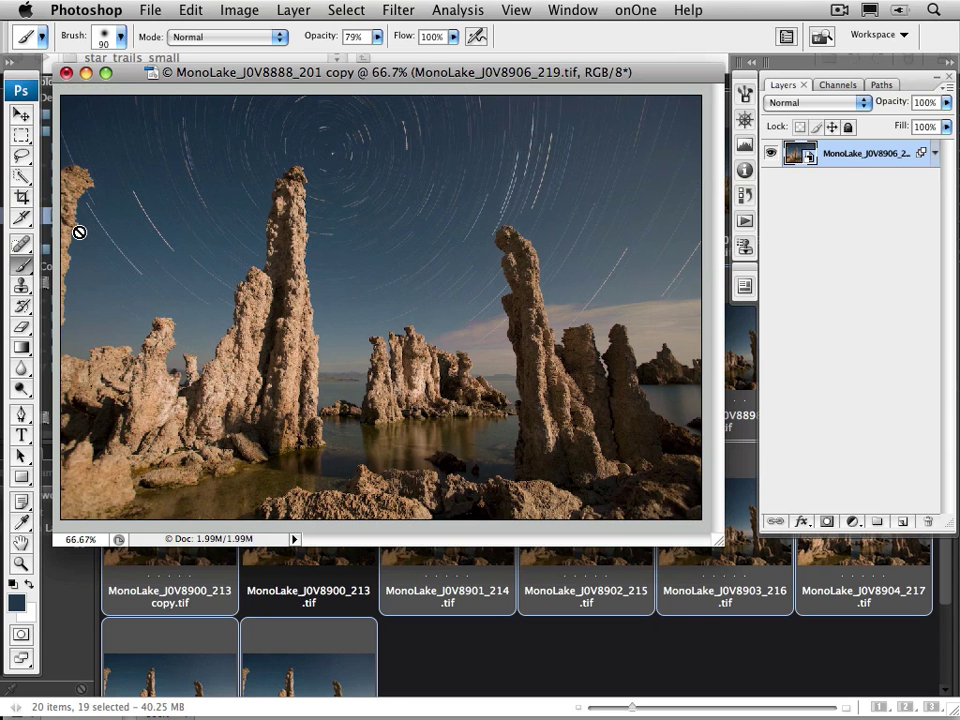
{"action": "key", "text": "c"}
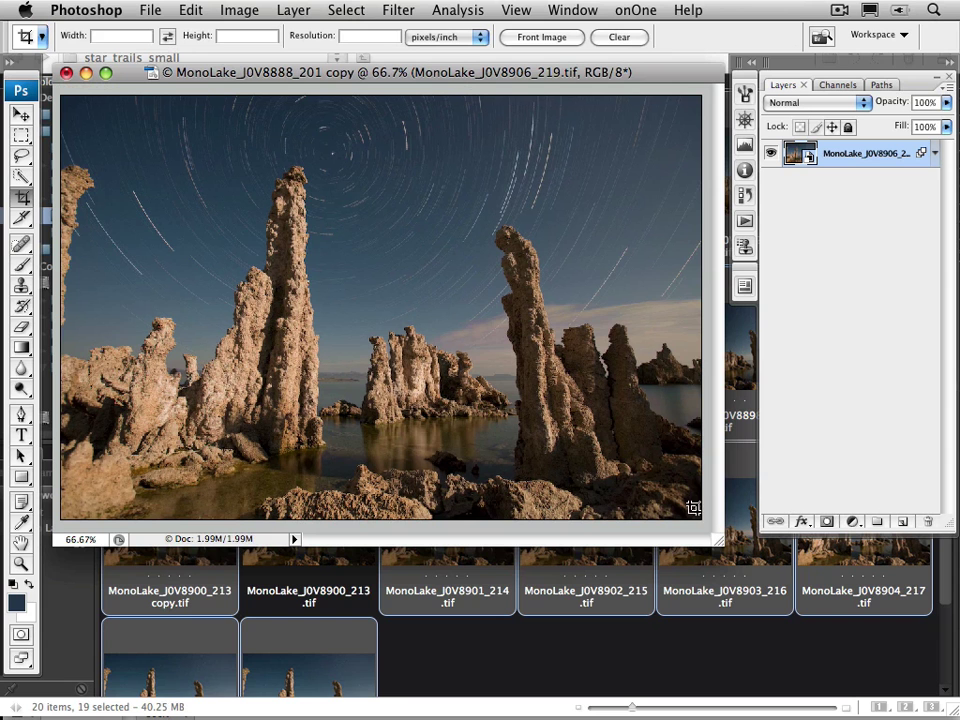
{"action": "left_click_drag", "start_coordinate": [699, 512], "coordinate": [96, 99]}
{"action": "key", "text": "Return"}
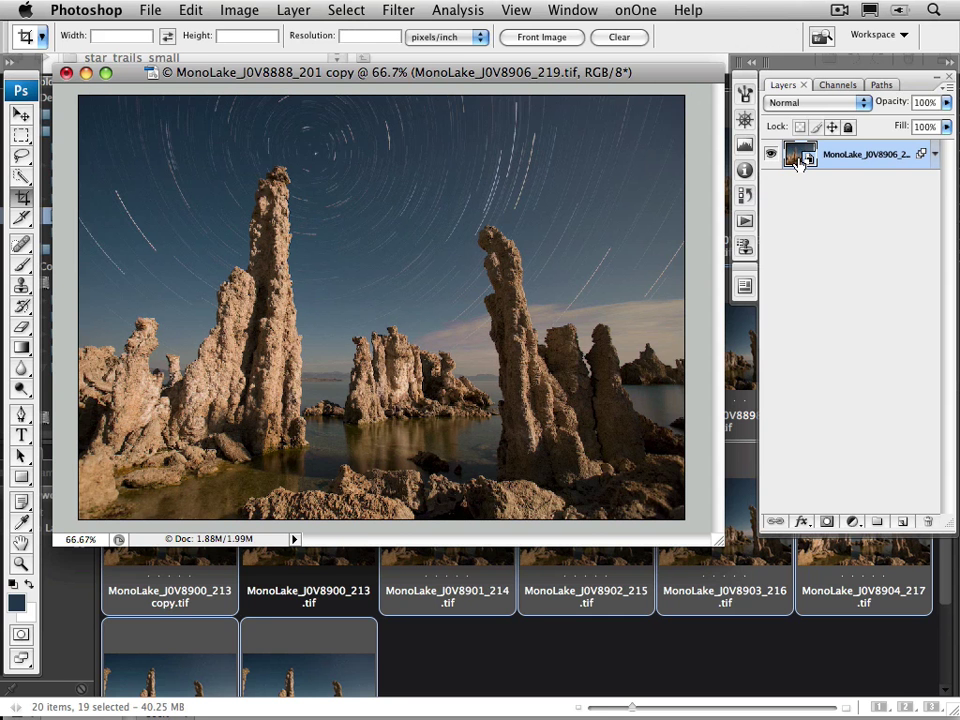
{"action": "left_click_drag", "start_coordinate": [790, 160], "coordinate": [903, 526]}
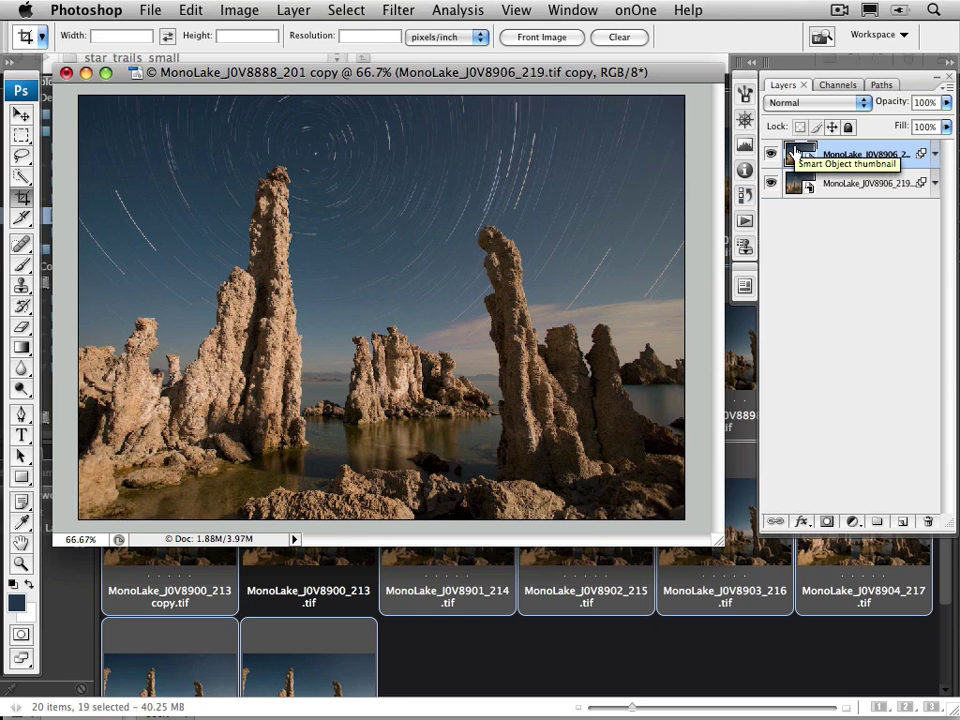
- Move the layer copy below the original and set its stack mode to Median
{"action": "left_click_drag", "start_coordinate": [792, 155], "coordinate": [793, 197]}
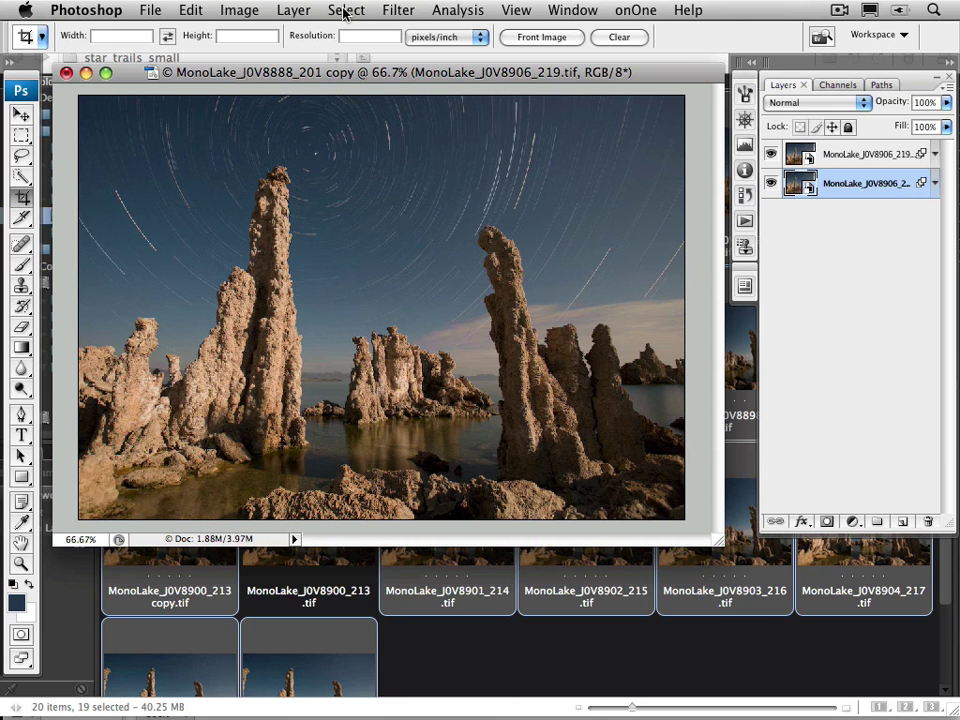
{"action": "left_click", "coordinate": [300, 12]}
{"action": "mouse_move", "coordinate": [325, 310]}
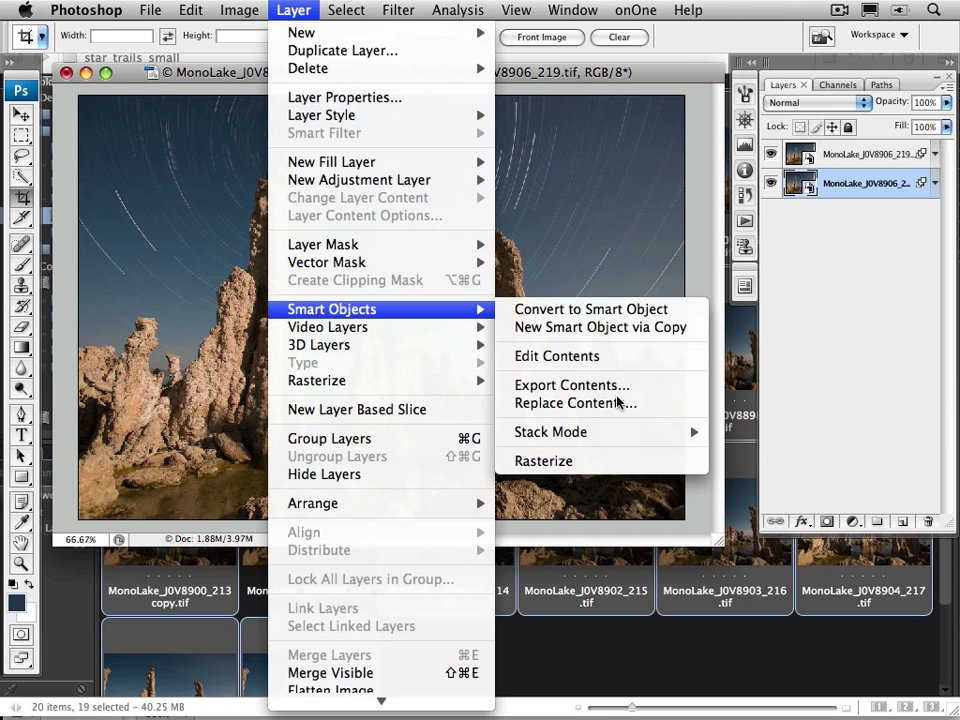
{"action": "mouse_move", "coordinate": [640, 432]}
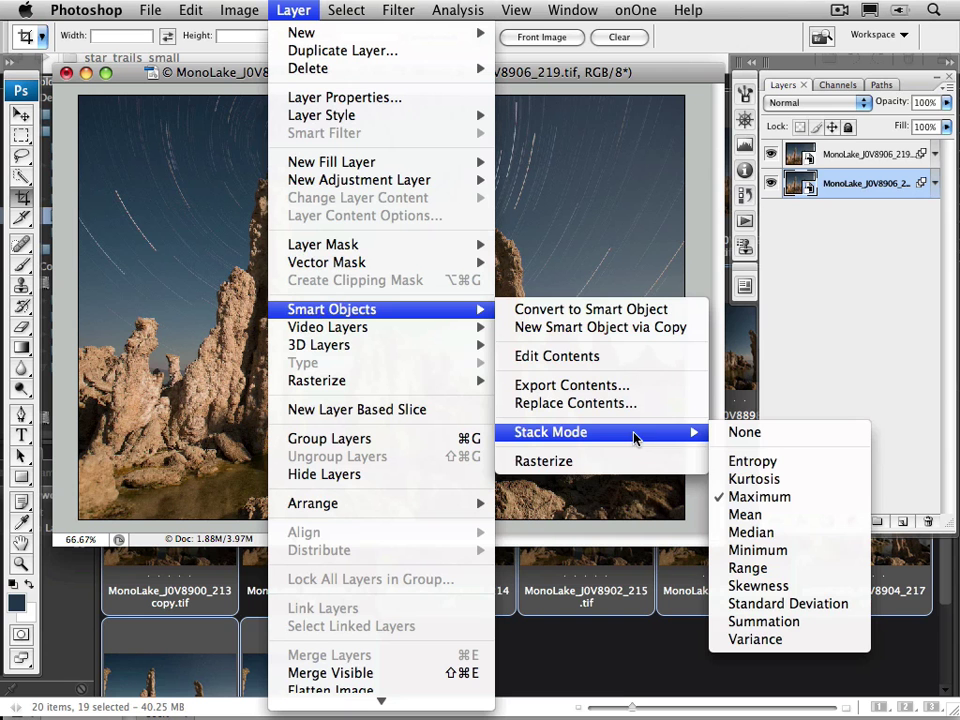
{"action": "left_click", "coordinate": [751, 532]}
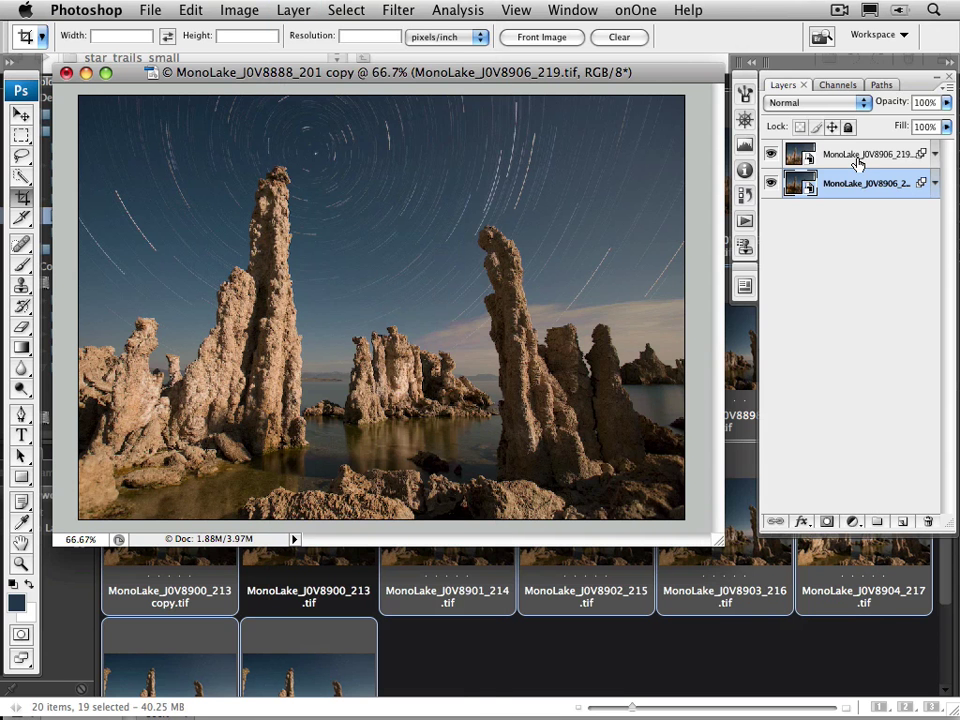
- Put the Median layer on top, add a layer mask, and paint black over the tufa and foreground
{"action": "left_click_drag", "start_coordinate": [857, 163], "coordinate": [857, 168]}
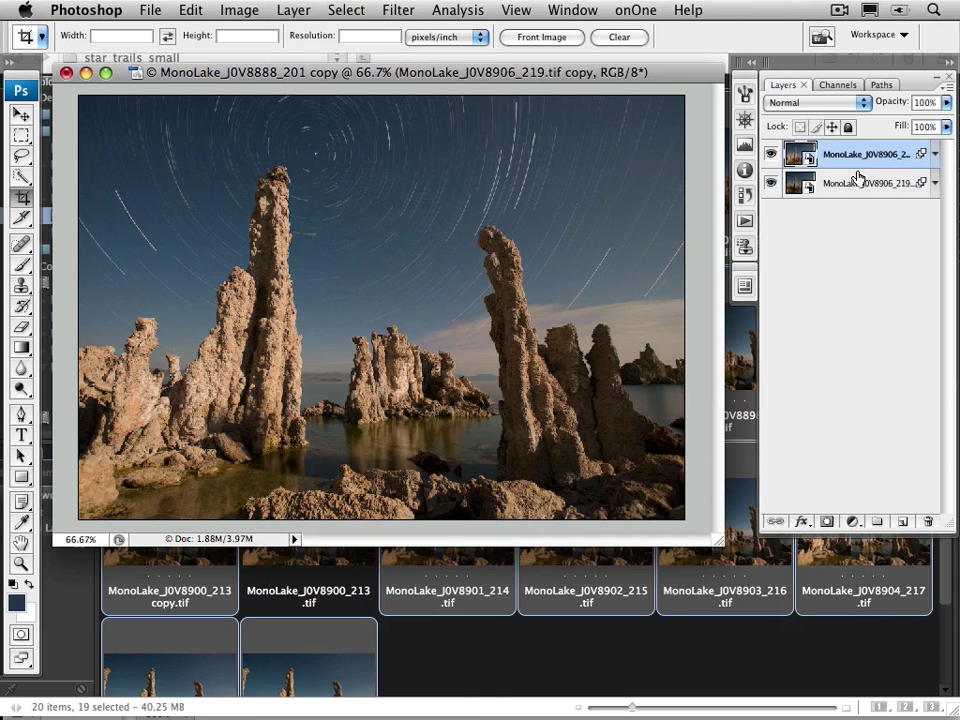
{"action": "left_click", "coordinate": [828, 523]}
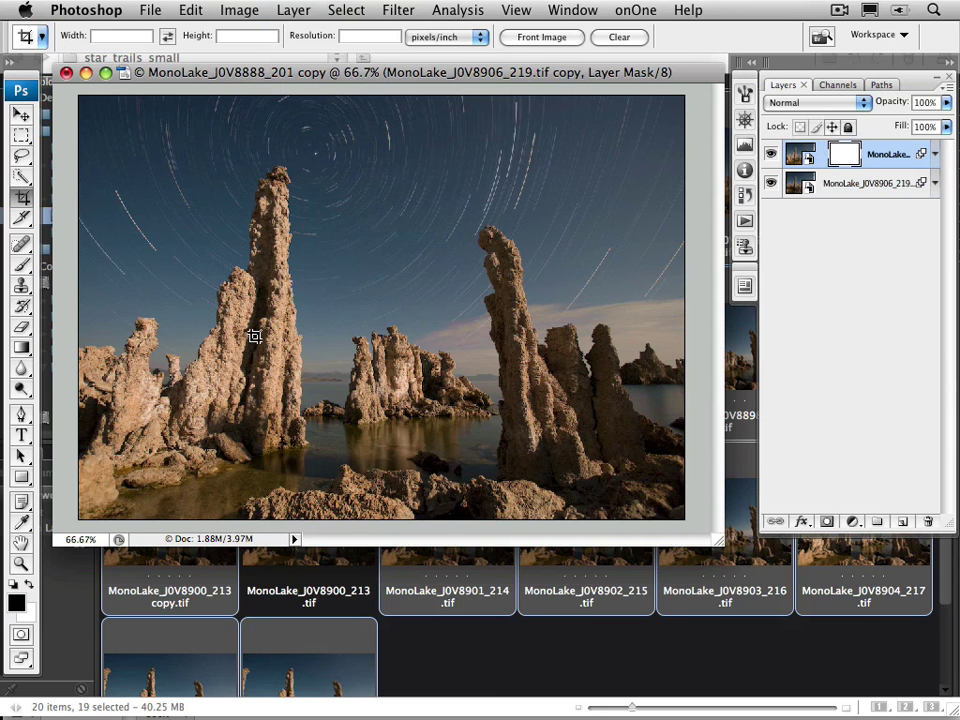
{"action": "key", "text": "b"}
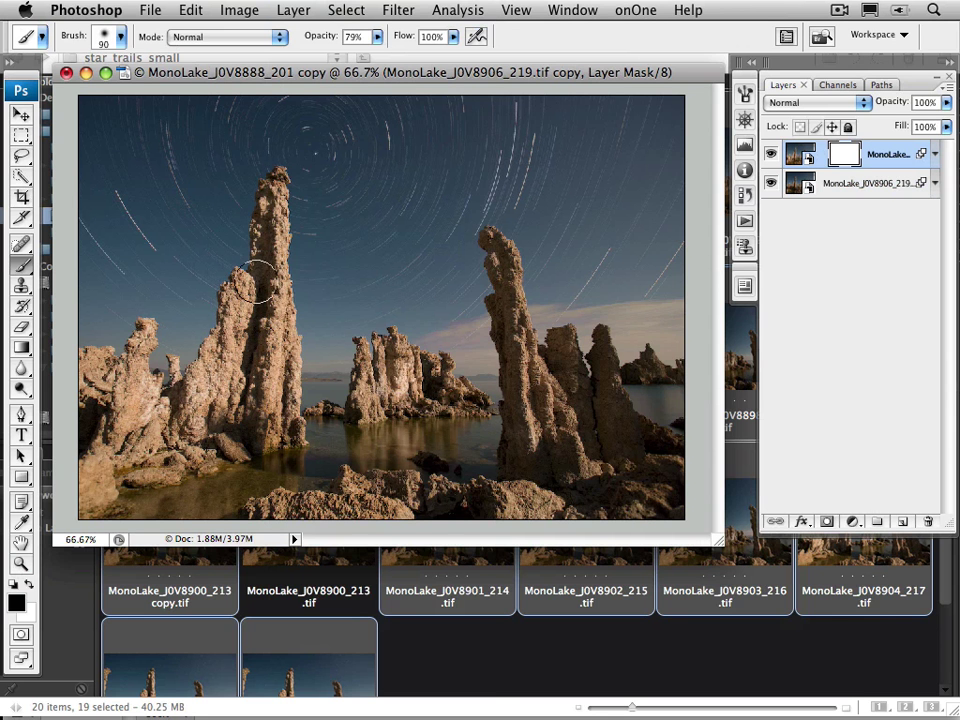
{"action": "mouse_move", "coordinate": [266, 204]}
{"action": "left_mouse_down"}
{"action": "mouse_move", "coordinate": [276, 424]}
{"action": "mouse_move", "coordinate": [265, 333]}
{"action": "mouse_move", "coordinate": [236, 404]}
{"action": "mouse_move", "coordinate": [205, 422]}
{"action": "mouse_move", "coordinate": [120, 521]}
{"action": "mouse_move", "coordinate": [108, 473]}
{"action": "mouse_move", "coordinate": [131, 398]}
{"action": "mouse_move", "coordinate": [102, 392]}
{"action": "mouse_move", "coordinate": [568, 407]}
{"action": "left_mouse_up"}
{"action": "key", "text": "bracketright"}
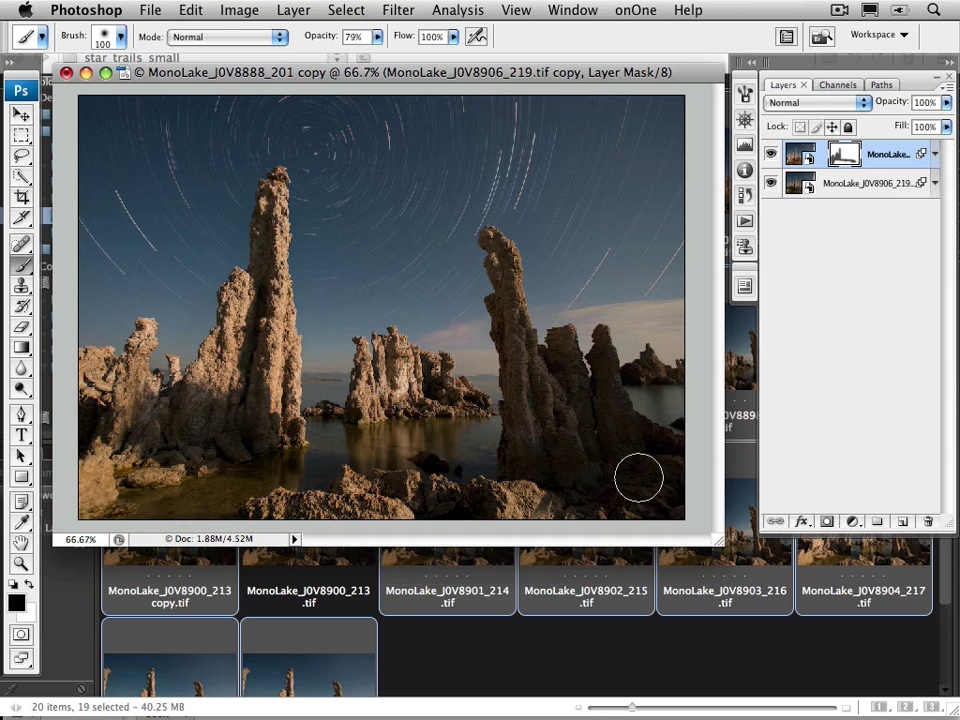
{"action": "mouse_move", "coordinate": [638, 478]}
{"action": "left_mouse_down"}
{"action": "mouse_move", "coordinate": [392, 519]}
{"action": "mouse_move", "coordinate": [80, 500]}
{"action": "left_mouse_up"}
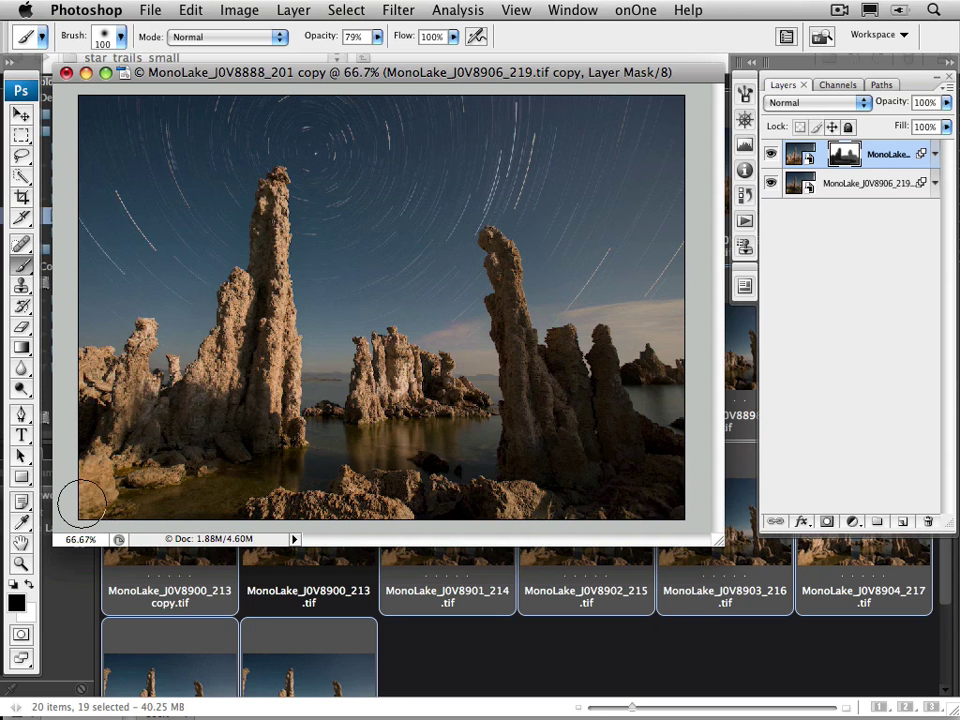